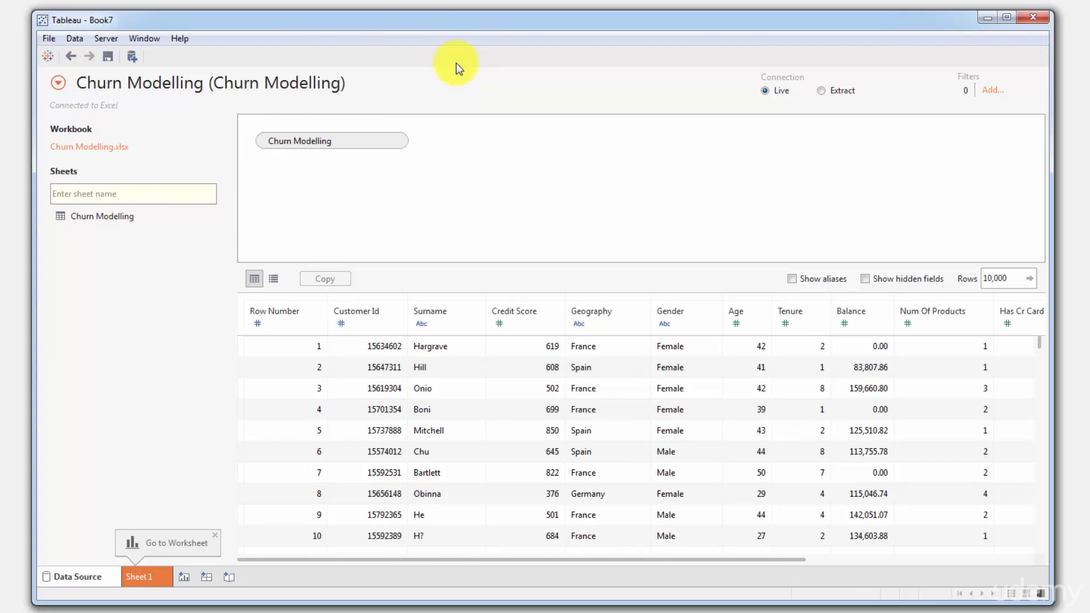
- Look through the Churn Modelling data preview, covering all its columns and the last row numbers
{"action": "left_click_drag", "start_coordinate": [485, 559], "coordinate": [772, 568]}
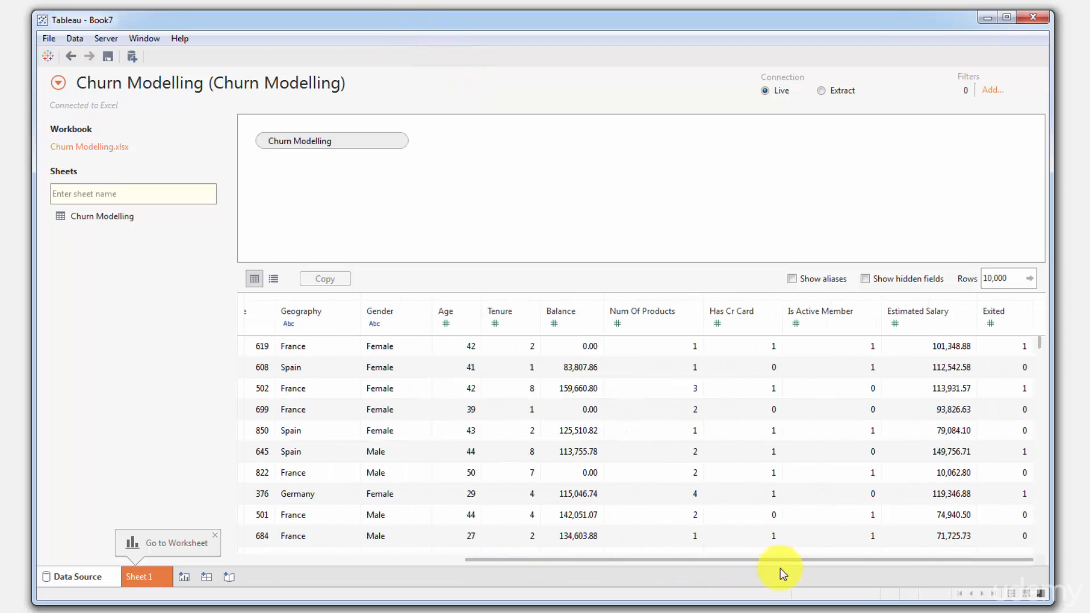
{"action": "left_click_drag", "start_coordinate": [1038, 338], "coordinate": [601, 571]}
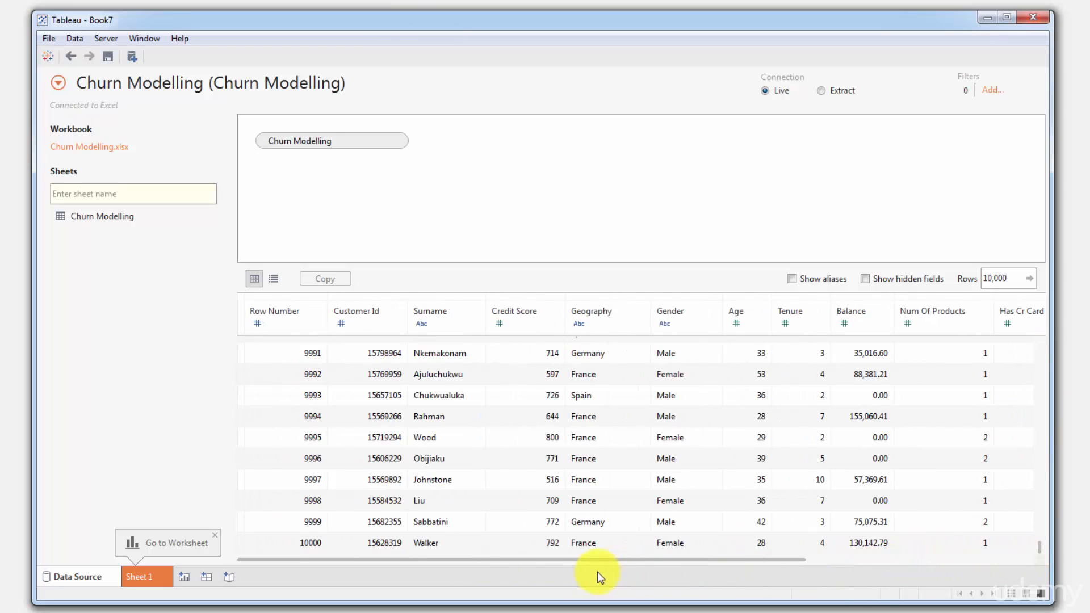
{"action": "left_click", "coordinate": [278, 543]}
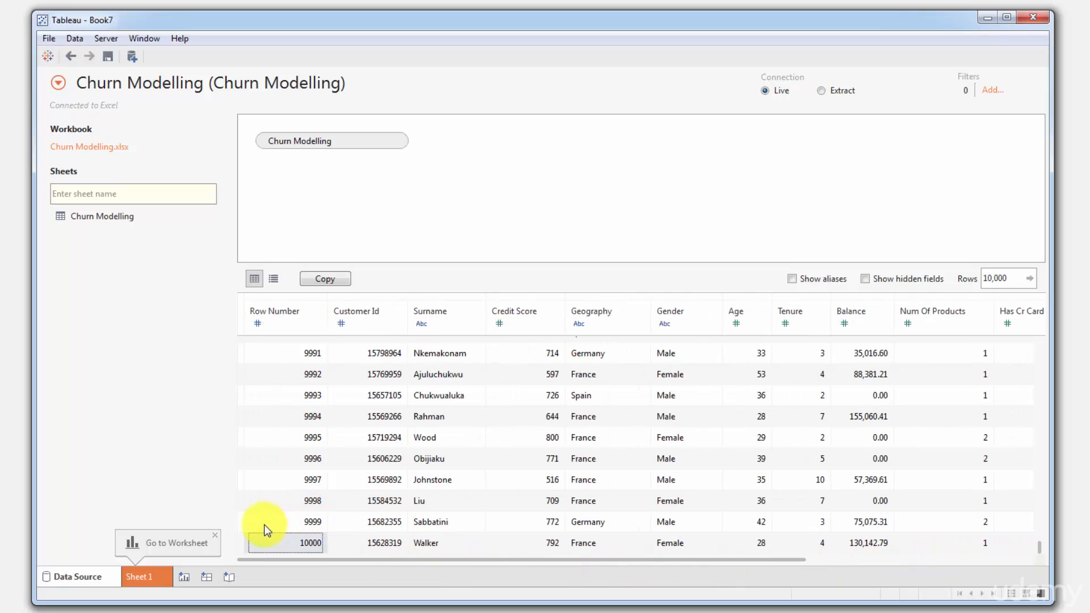
- Open Sheet 1, maximise the window and enlarge the Measures list so that all its fields fit
{"action": "left_click", "coordinate": [149, 577]}
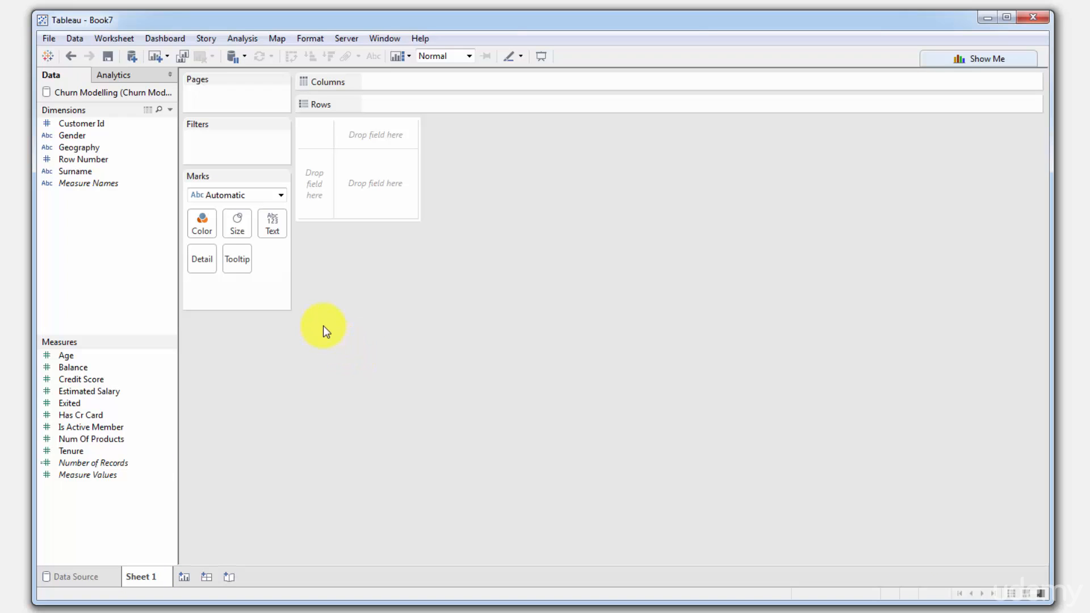
{"action": "left_click_drag", "start_coordinate": [358, 23], "coordinate": [431, 1]}
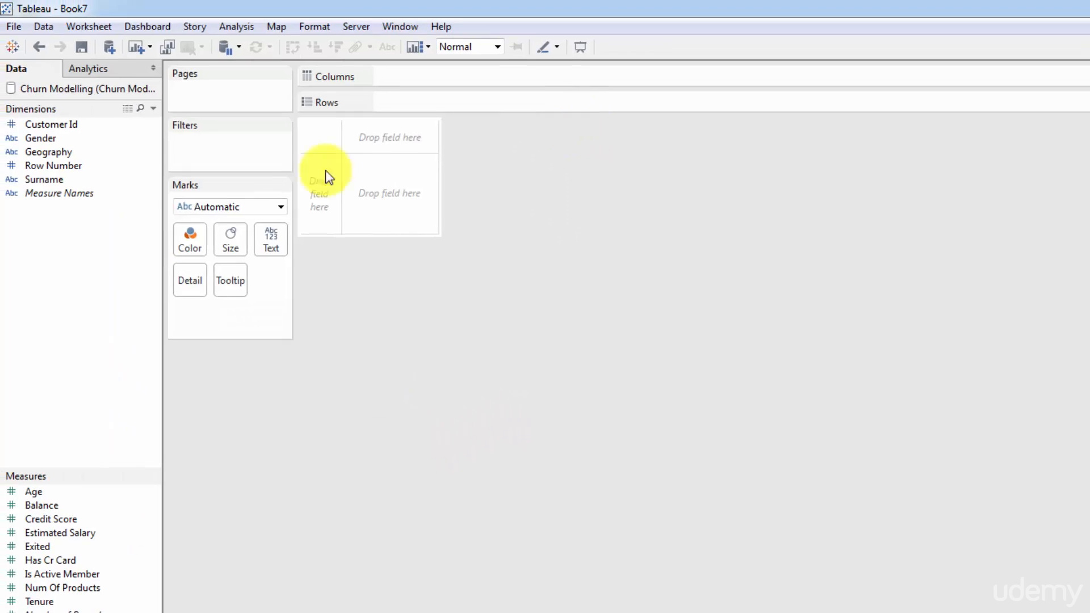
{"action": "left_click_drag", "start_coordinate": [74, 473], "coordinate": [74, 273]}
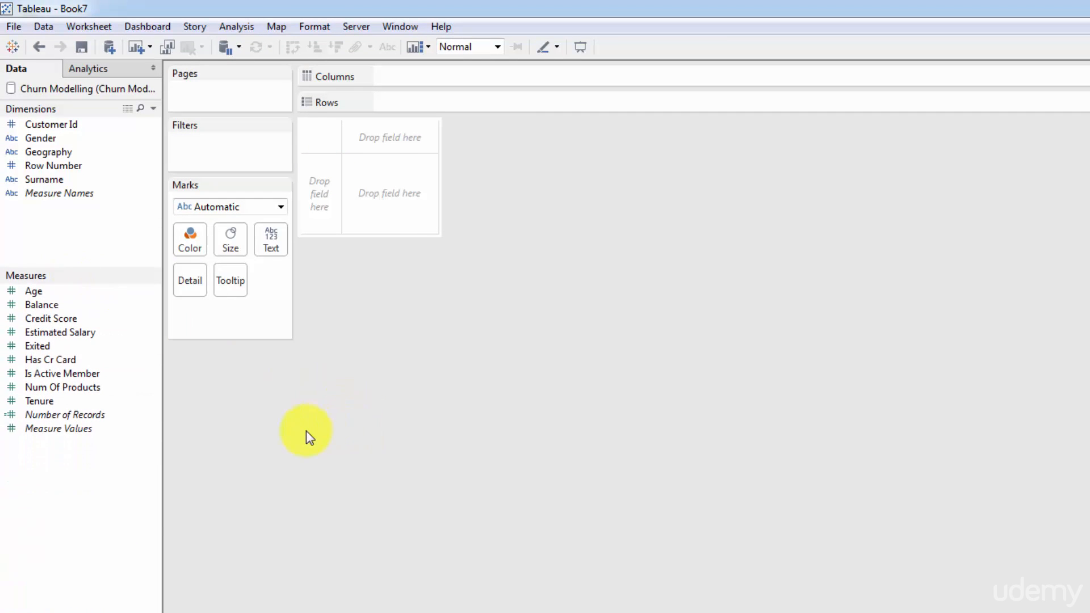
- Add the Geography dimension to the view as rows
{"action": "left_click", "coordinate": [61, 151]}
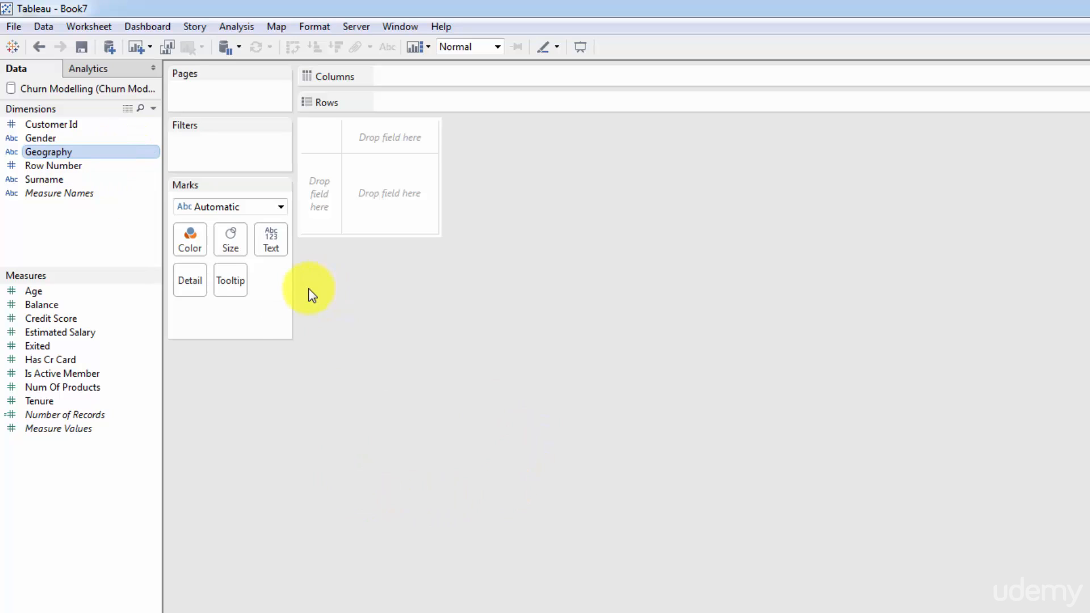
{"action": "left_click_drag", "start_coordinate": [42, 157], "coordinate": [400, 189]}
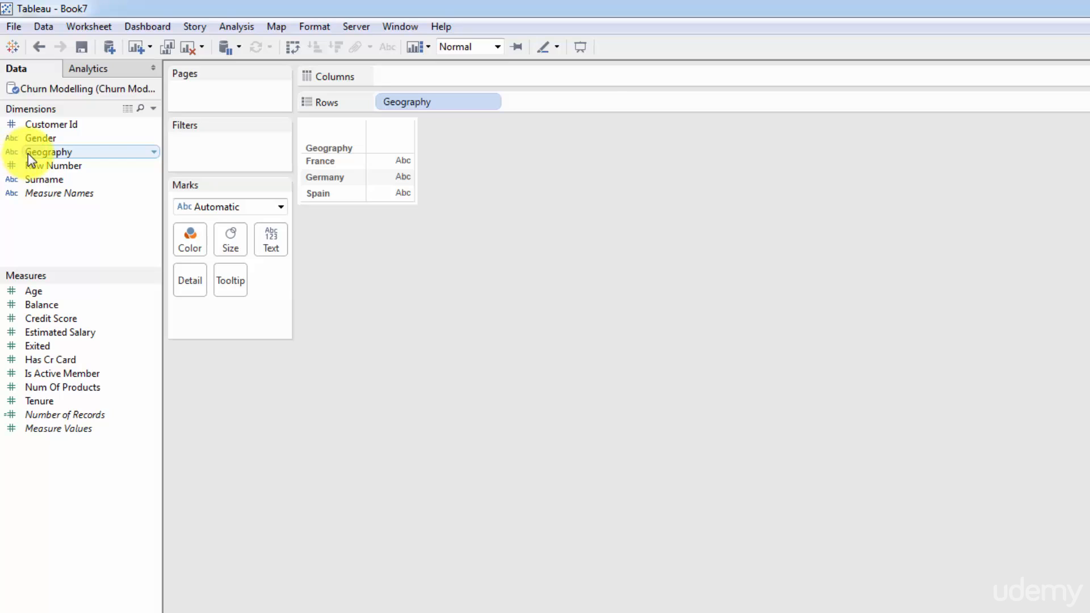
- Assign the Country/Region geographic role to the Geography dimension and remove Geography from the rows
{"action": "left_click", "coordinate": [153, 154]}
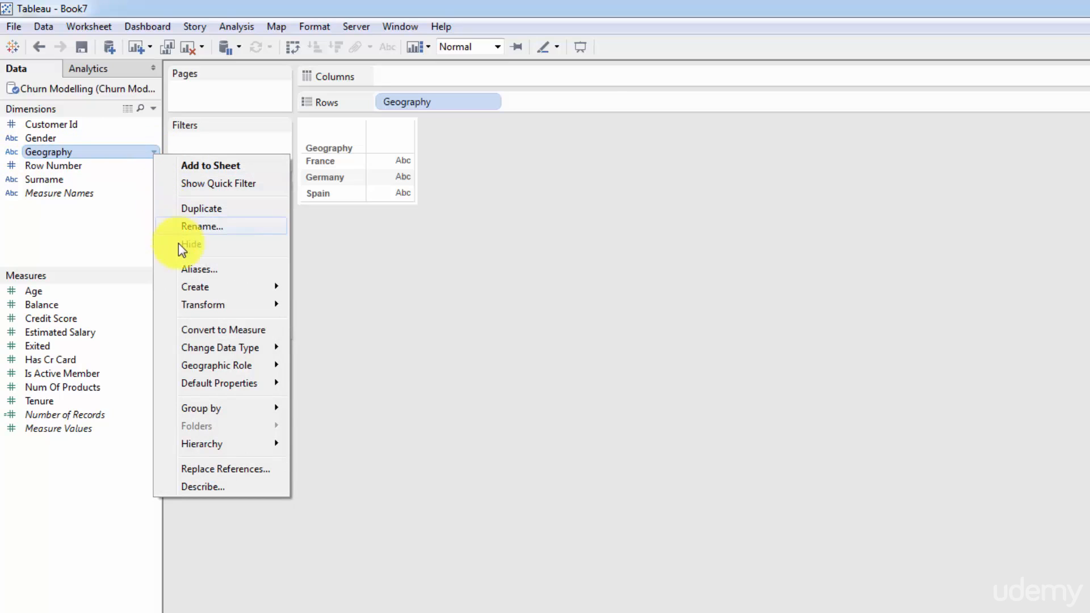
{"action": "mouse_move", "coordinate": [214, 370]}
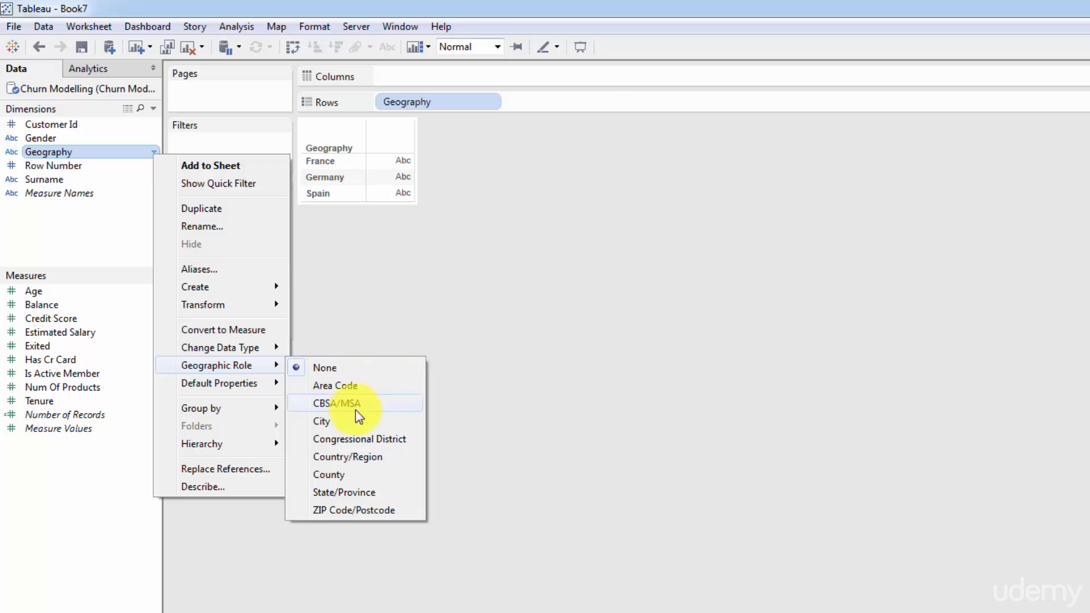
{"action": "left_click", "coordinate": [356, 457]}
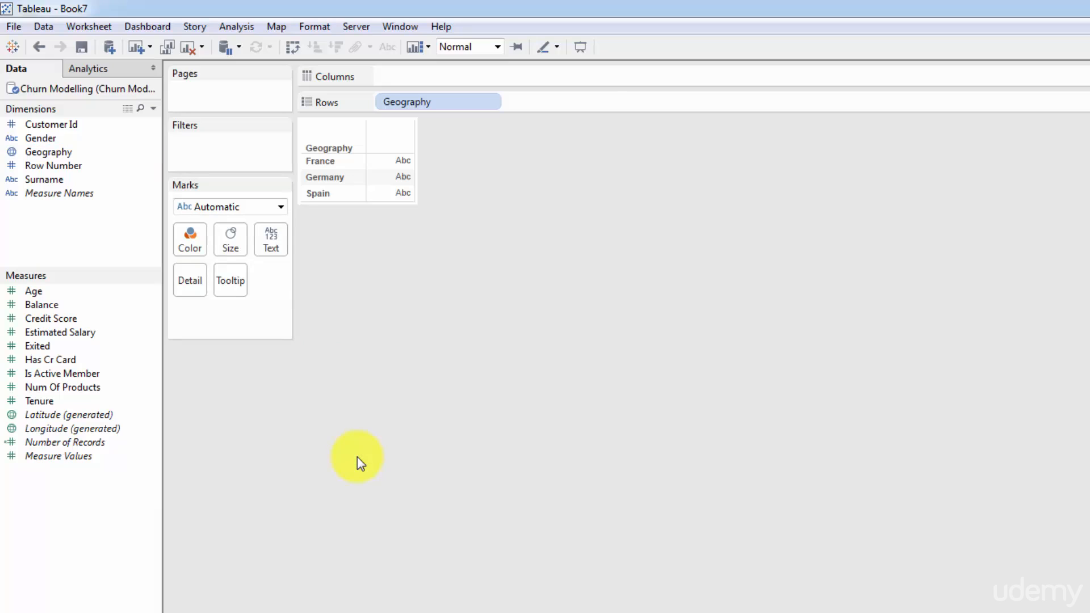
{"action": "left_click_drag", "start_coordinate": [414, 103], "coordinate": [429, 333]}
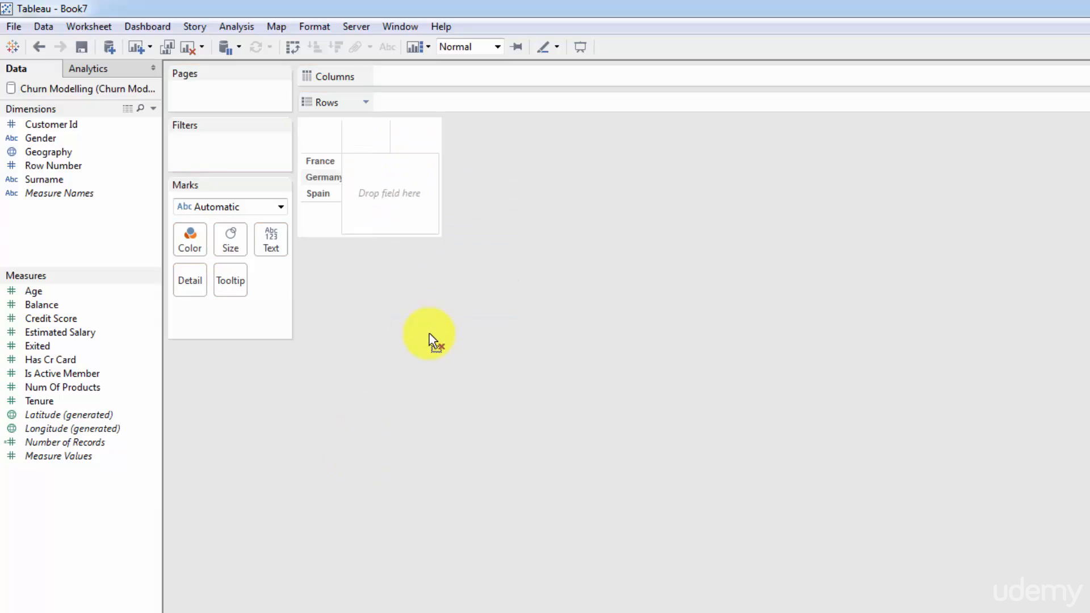
- Plot the Geography dimension as a map in the empty view and resize the map to fit the screen
{"action": "left_click", "coordinate": [49, 157]}
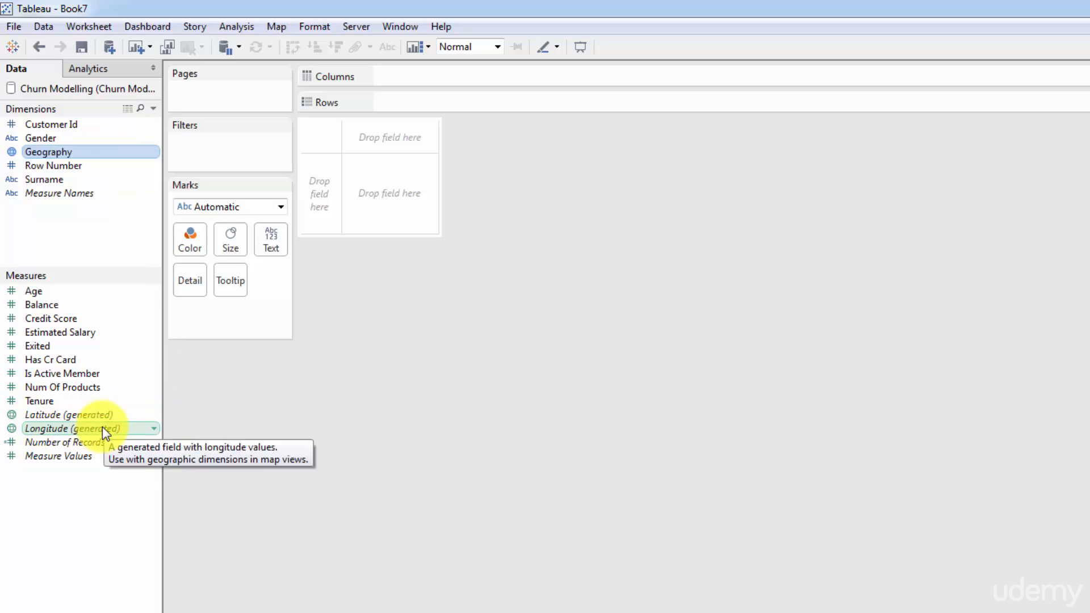
{"action": "left_click_drag", "start_coordinate": [54, 152], "coordinate": [392, 202]}
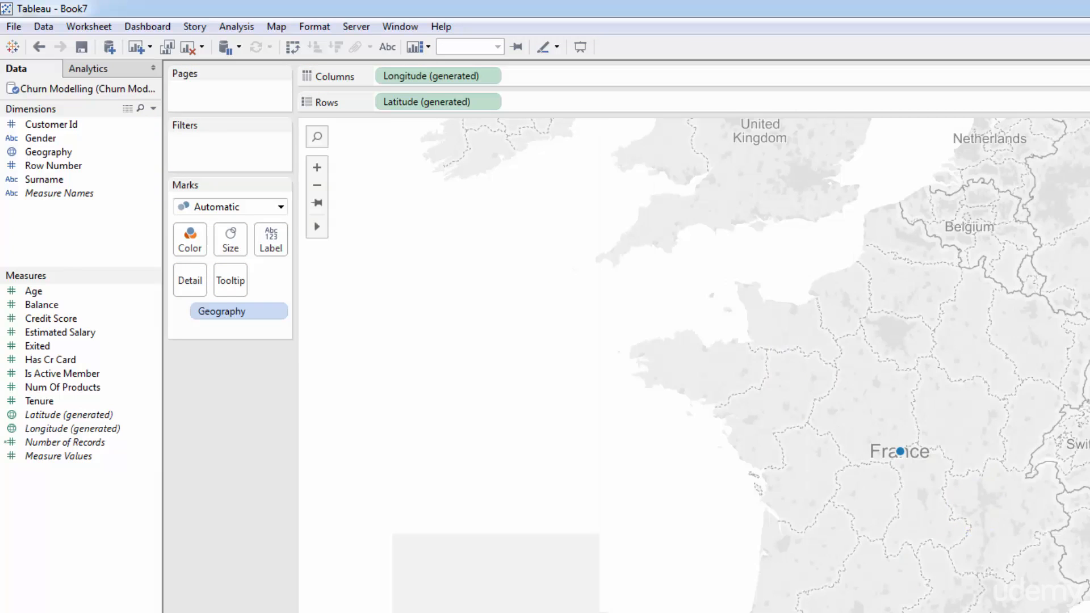
{"action": "left_click_drag", "start_coordinate": [675, 608], "coordinate": [715, 492]}
{"action": "left_click_drag", "start_coordinate": [1089, 253], "coordinate": [1003, 256]}
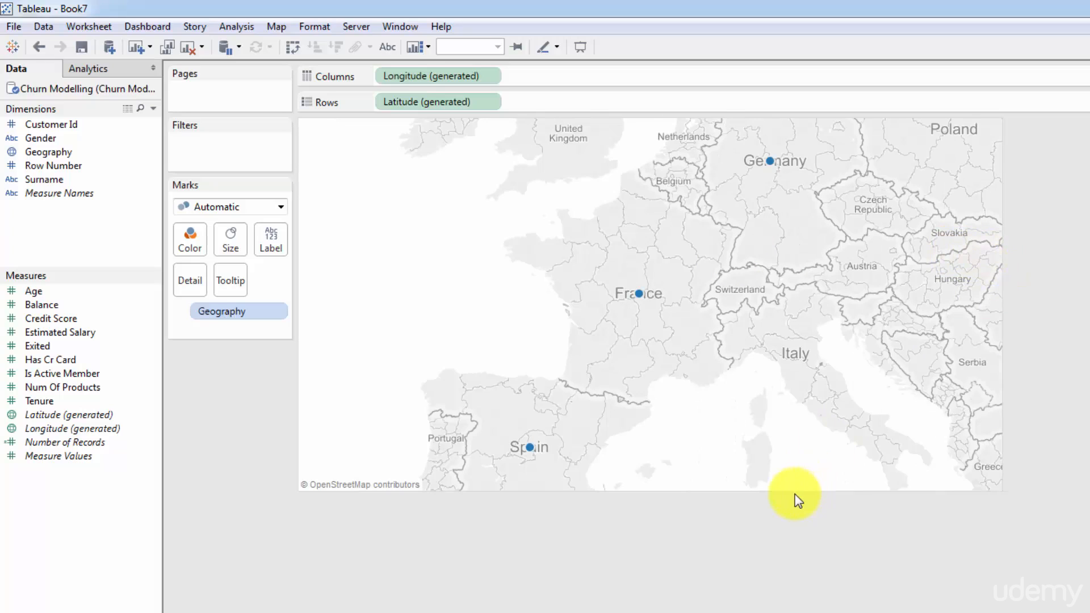
{"action": "left_click_drag", "start_coordinate": [794, 492], "coordinate": [778, 519]}
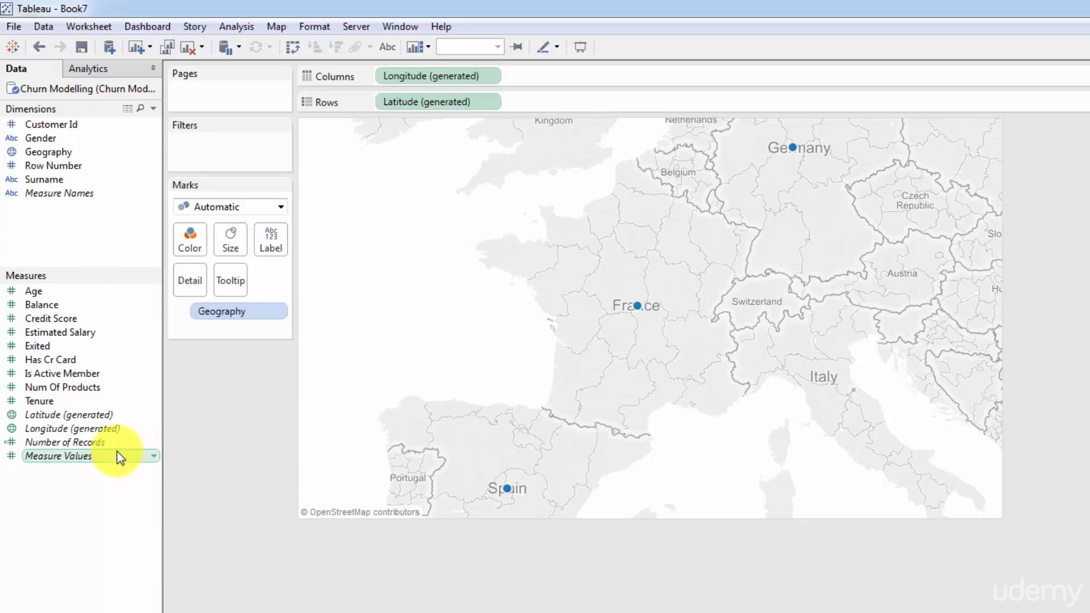
- Color the map's countries by Number of Records and label them with the same measure
{"action": "left_click", "coordinate": [44, 447]}
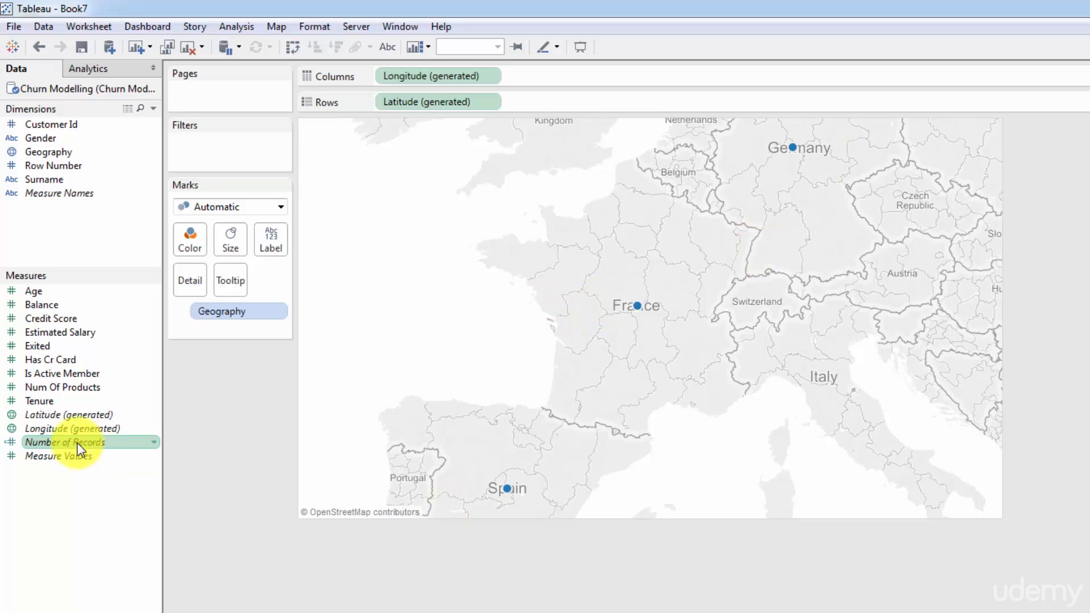
{"action": "left_click_drag", "start_coordinate": [79, 448], "coordinate": [192, 251]}
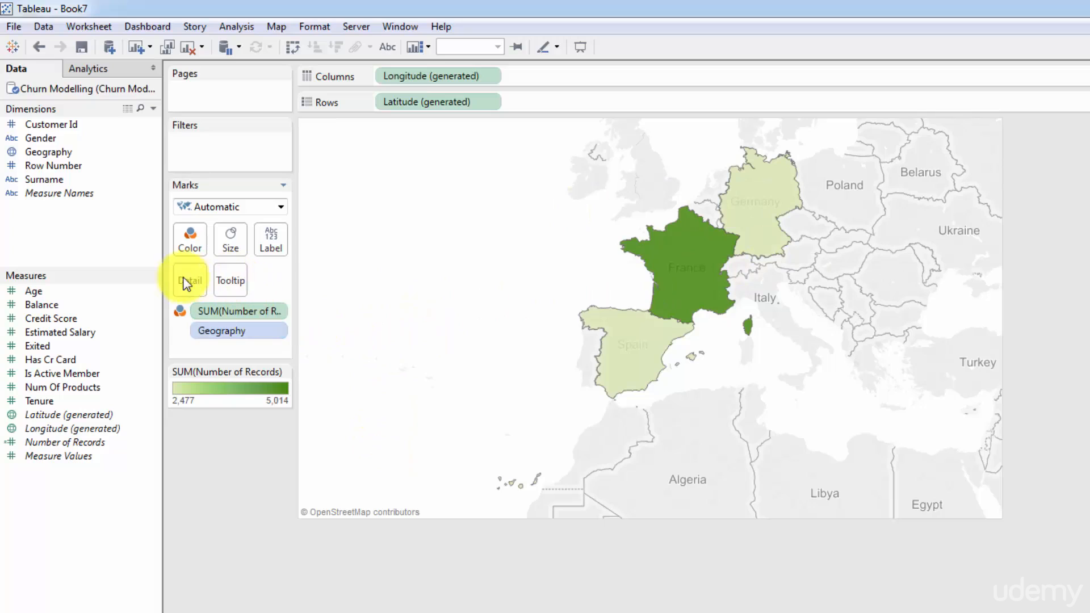
{"action": "left_click", "coordinate": [67, 441]}
{"action": "left_click_drag", "start_coordinate": [67, 442], "coordinate": [271, 239]}
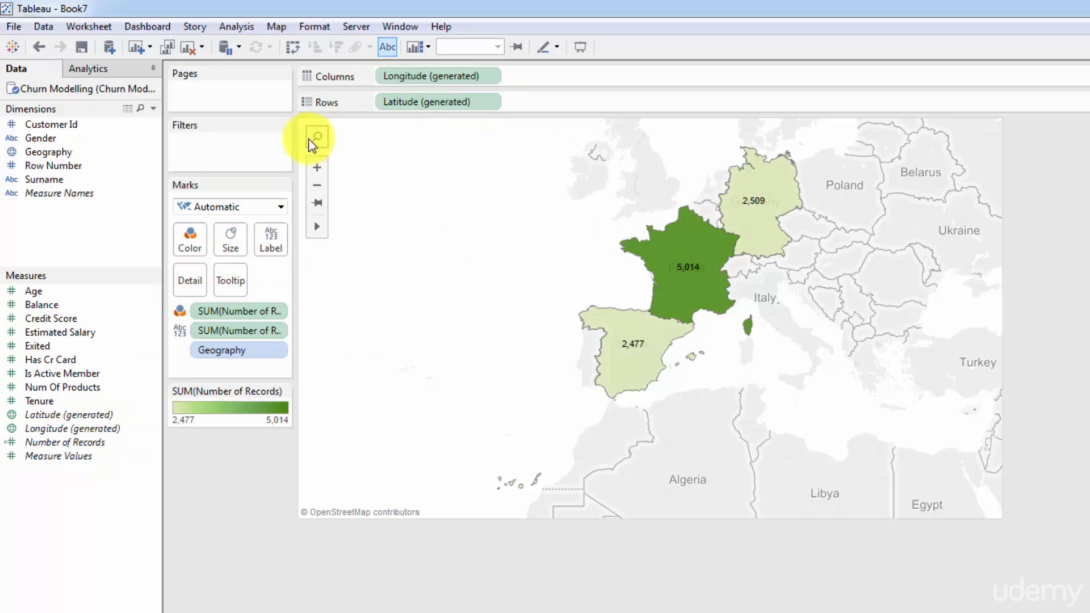
- Zoom the map in and back out, and inspect the tooltips of France and Germany
{"action": "left_click", "coordinate": [316, 168]}
{"action": "scroll", "coordinate": [463, 221], "scroll_direction": "down", "scroll_amount": 2}
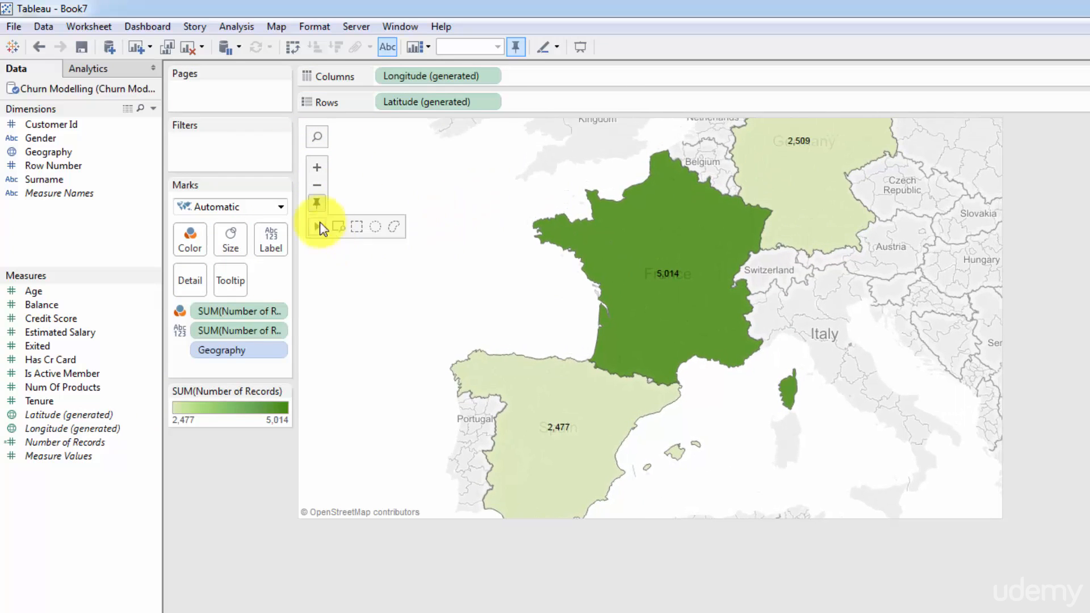
{"action": "left_click", "coordinate": [317, 185]}
{"action": "left_click_drag", "start_coordinate": [475, 218], "coordinate": [462, 231]}
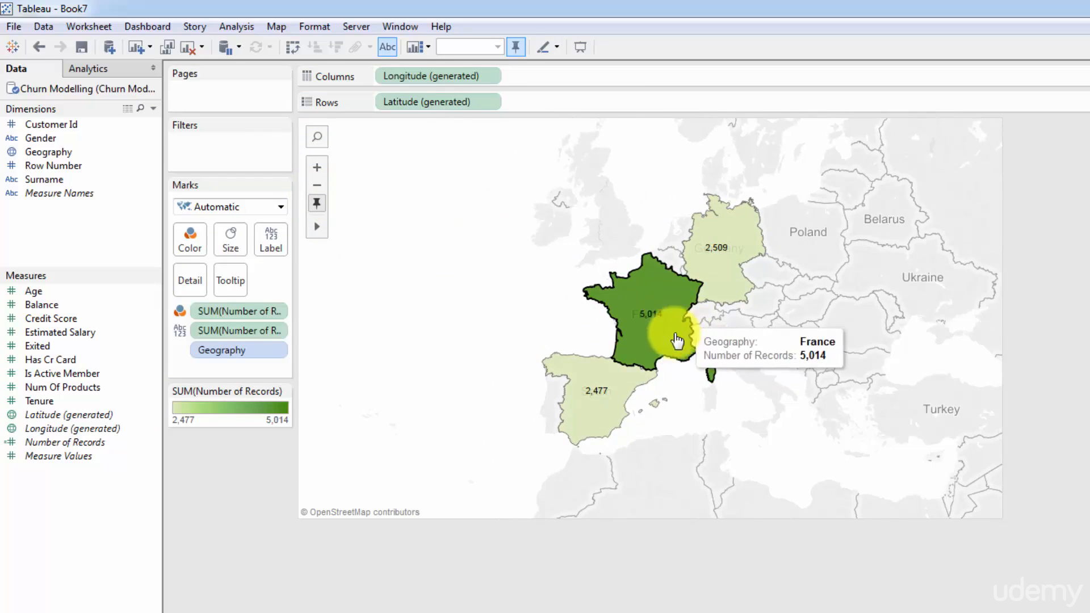
{"action": "mouse_move", "coordinate": [743, 274]}
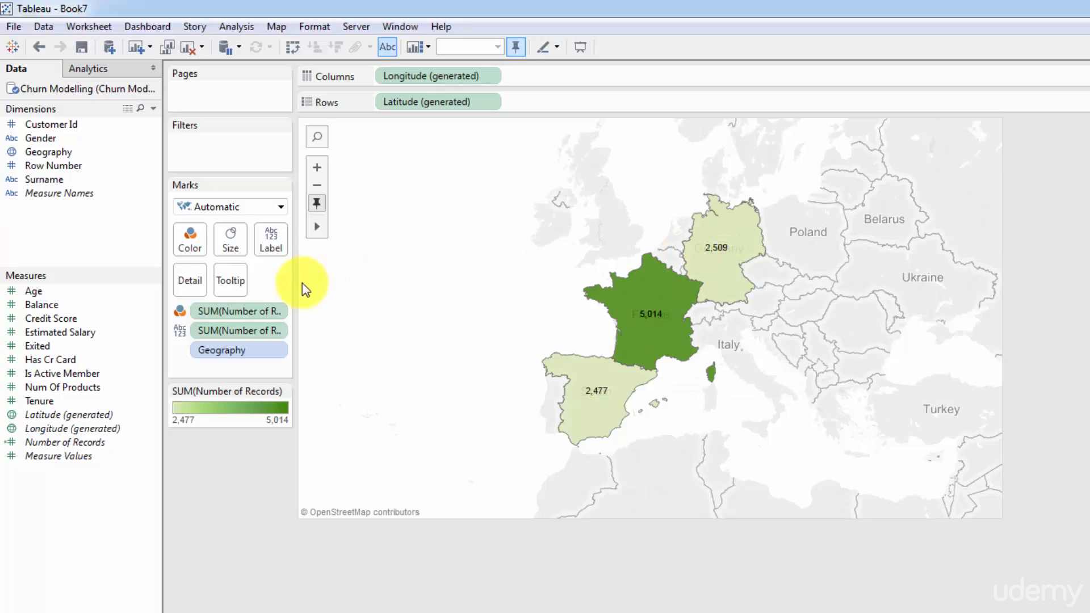
- Set the map labels' font size to 12 pt and make them bold
{"action": "left_click", "coordinate": [277, 250]}
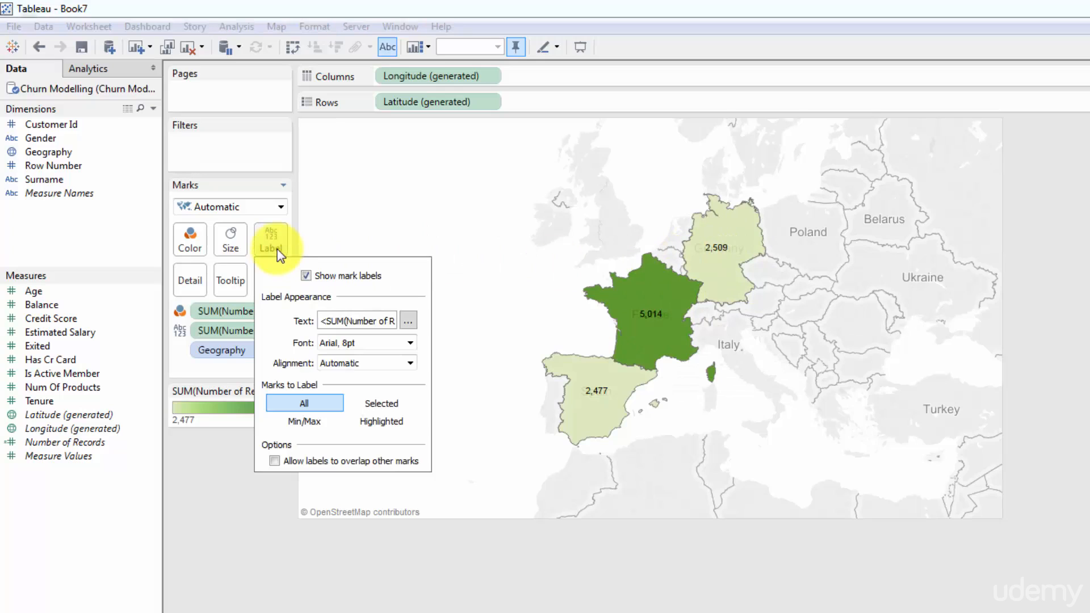
{"action": "left_click", "coordinate": [409, 343]}
{"action": "left_click", "coordinate": [362, 387]}
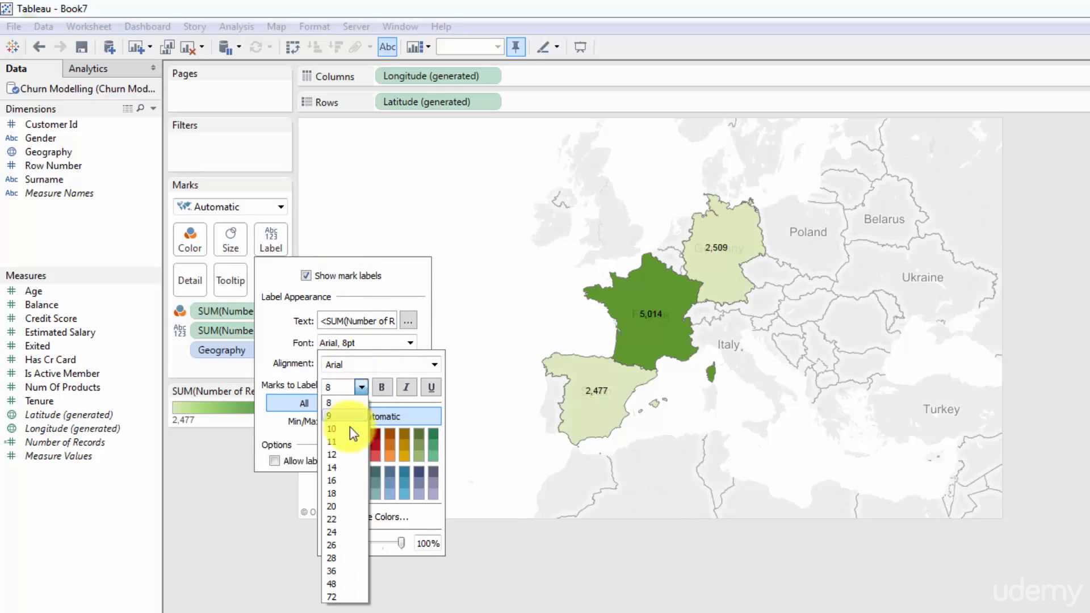
{"action": "left_click", "coordinate": [333, 468]}
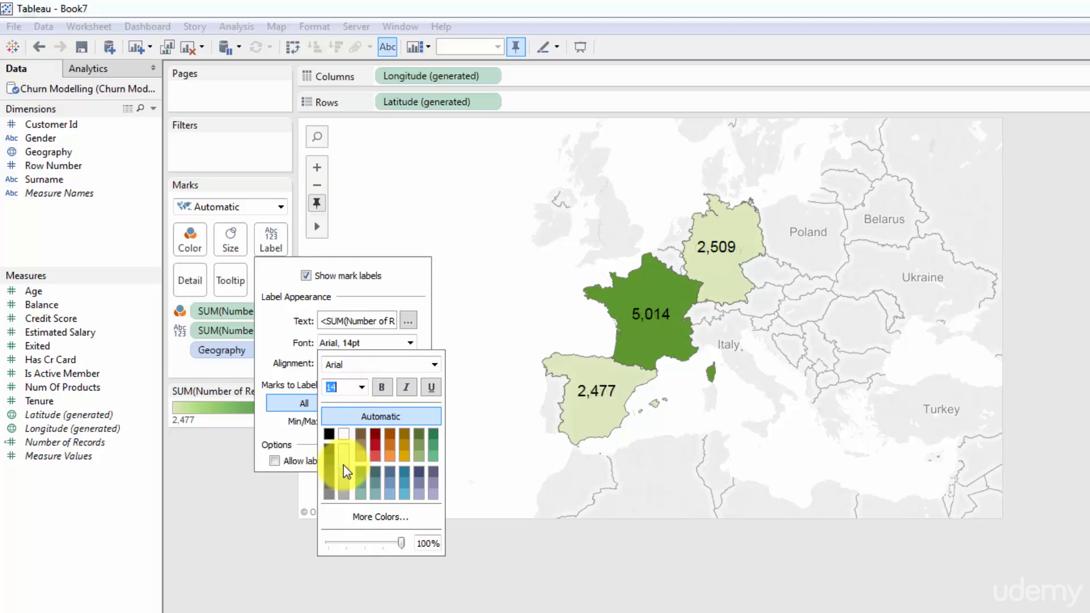
{"action": "left_click", "coordinate": [362, 388]}
{"action": "left_click", "coordinate": [348, 456]}
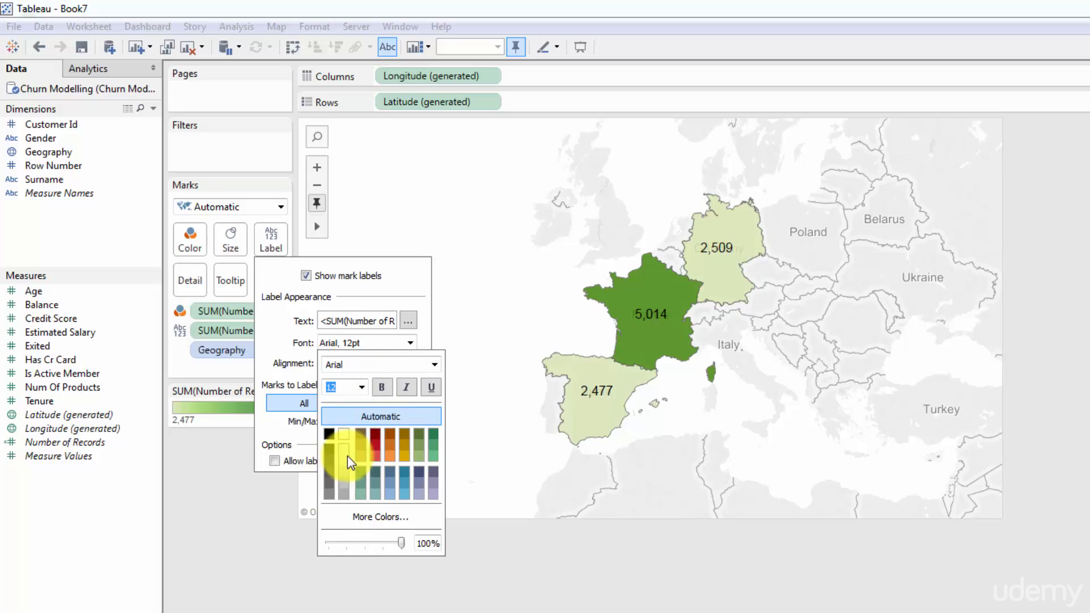
{"action": "left_click", "coordinate": [381, 389]}
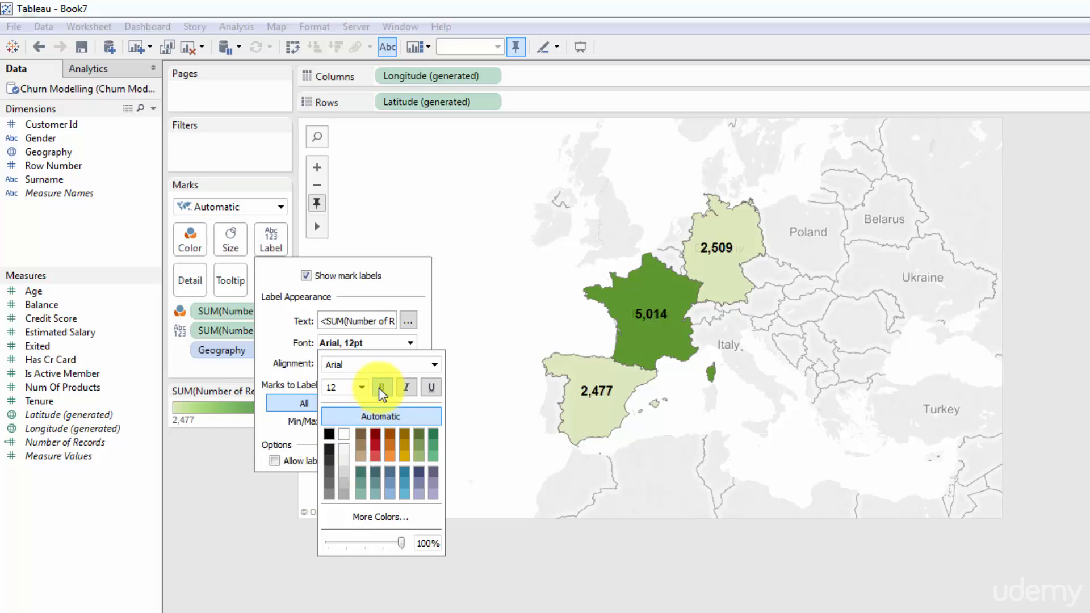
{"action": "left_click", "coordinate": [474, 203]}
- Use Zoom Area to frame the map around Spain, France and Germany
{"action": "left_click", "coordinate": [317, 167]}
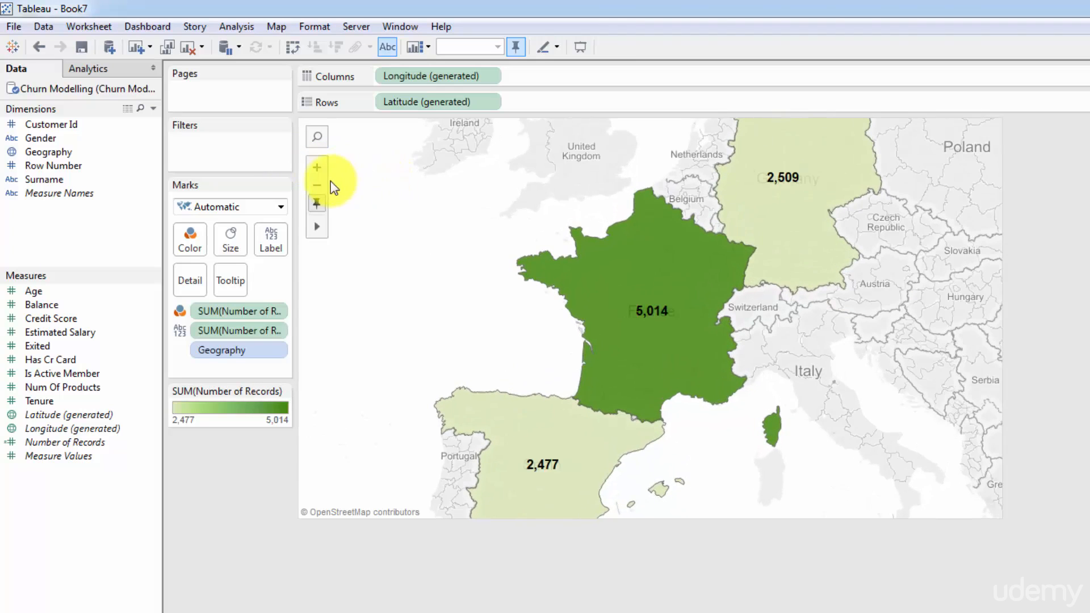
{"action": "left_click", "coordinate": [317, 185]}
{"action": "mouse_move", "coordinate": [318, 228]}
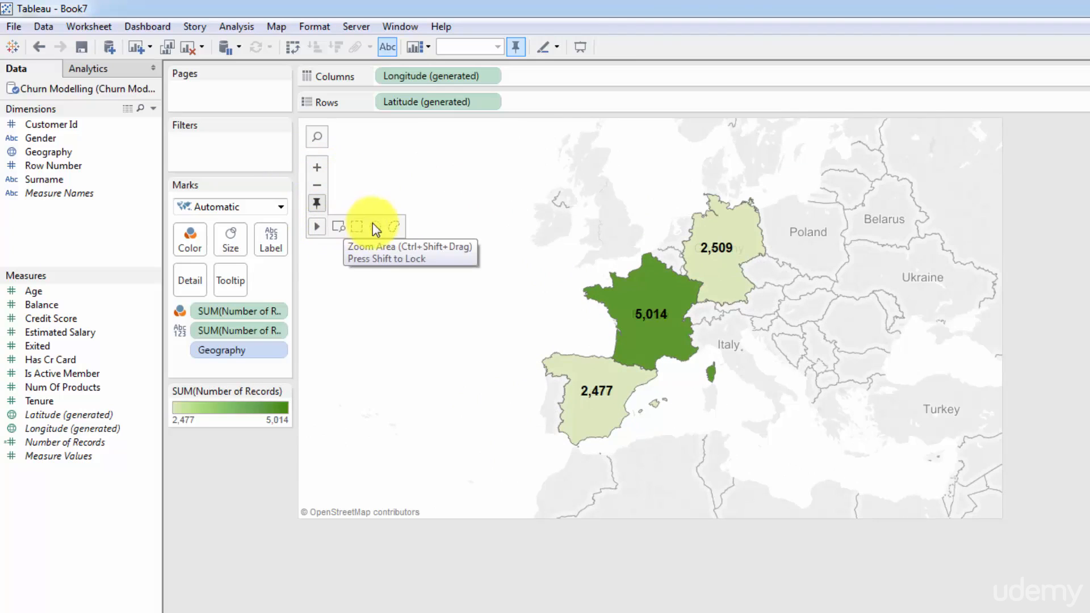
{"action": "left_click", "coordinate": [341, 226]}
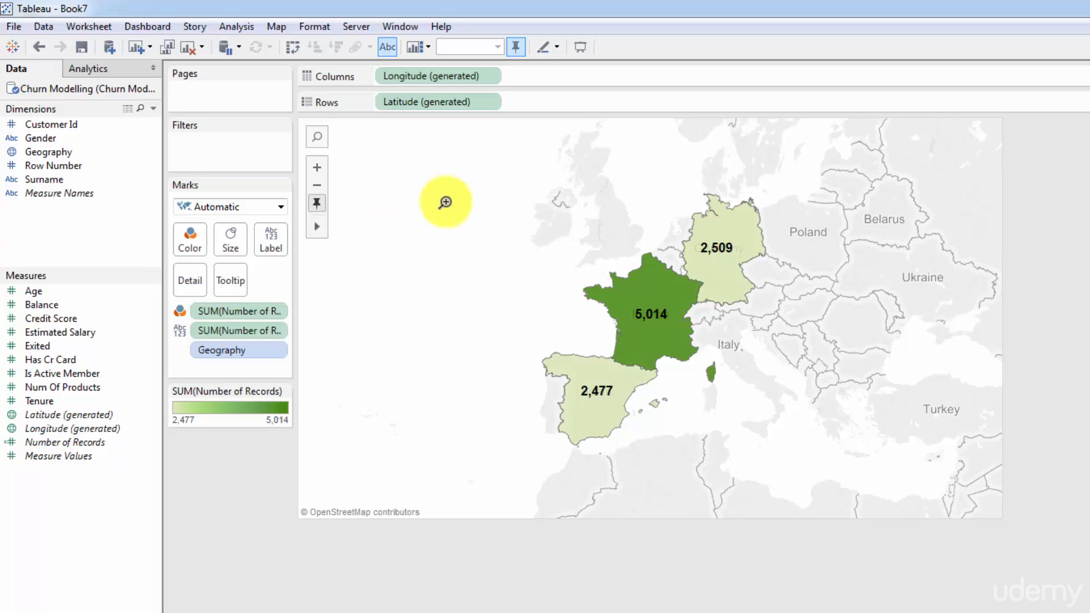
{"action": "left_click_drag", "start_coordinate": [417, 157], "coordinate": [880, 492]}
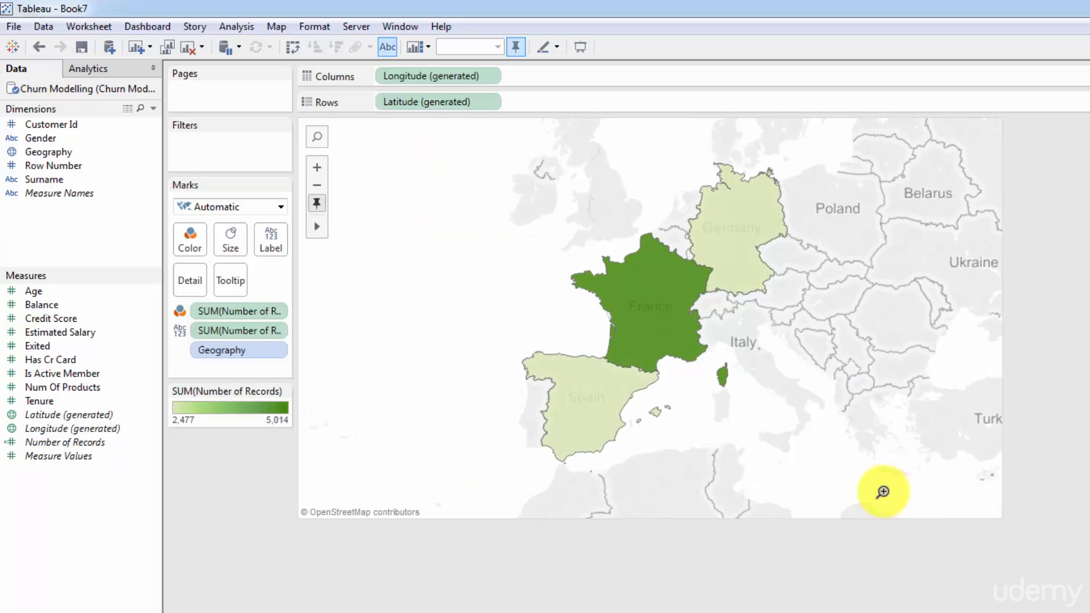
{"action": "mouse_move", "coordinate": [314, 227]}
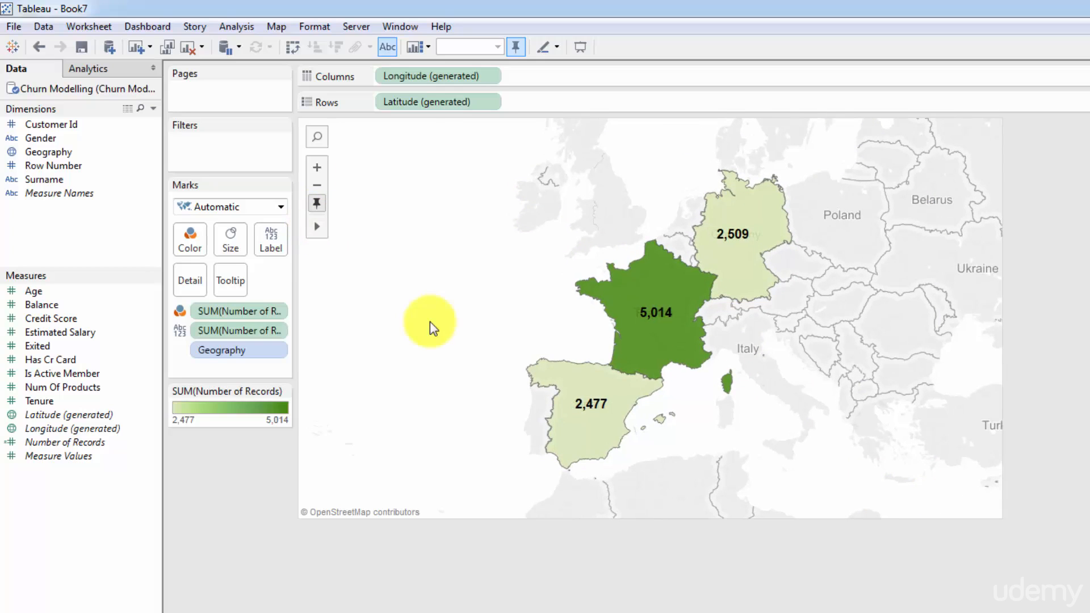